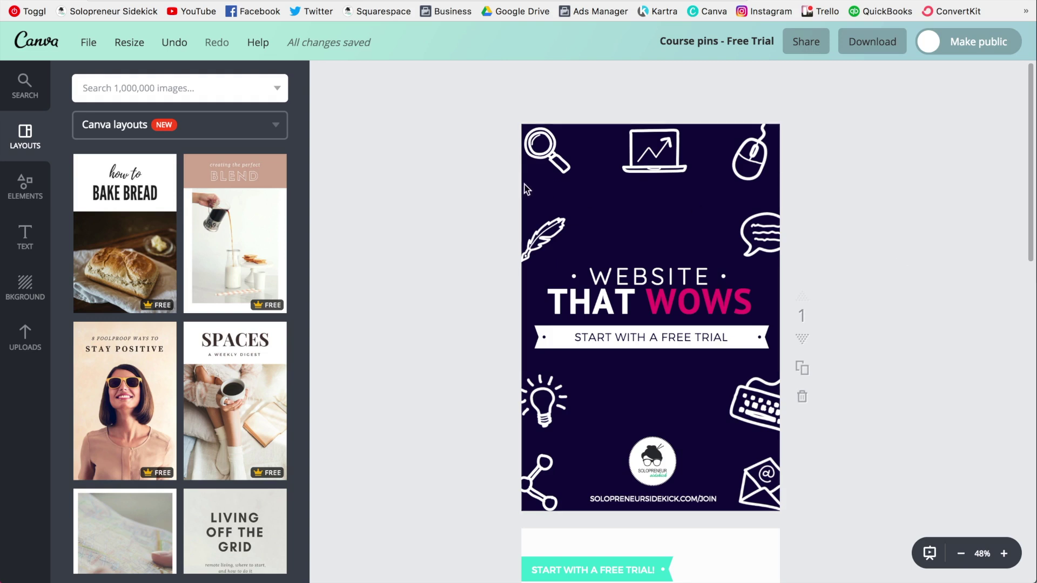
- Nudge the magnifier icon slightly upward in the pin's top-left corner
click(549, 162)
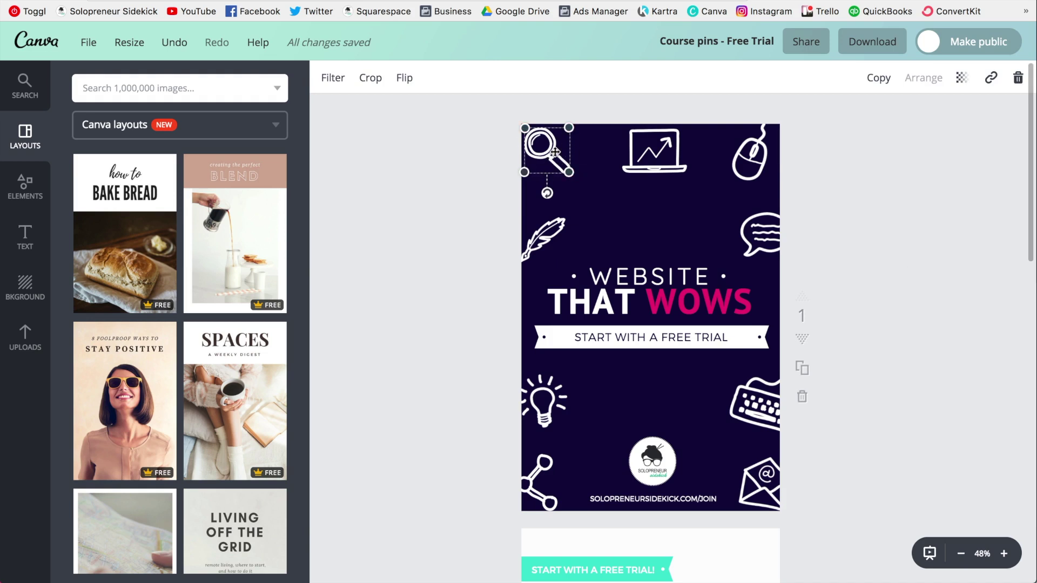
mouse_move(554, 152)
mouse_down()
mouse_move(594, 175)
mouse_move(549, 144)
mouse_up()
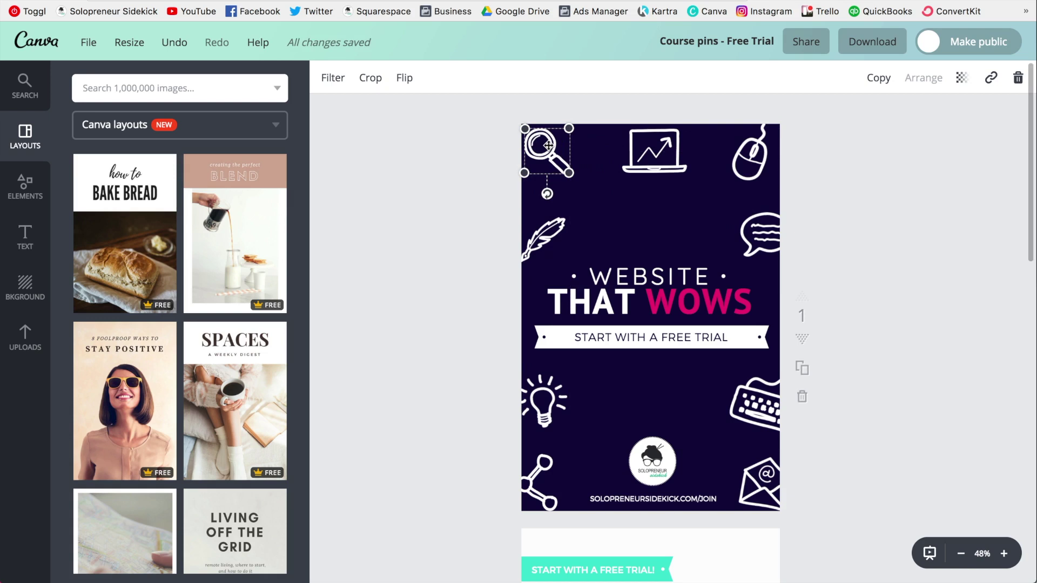
click(481, 148)
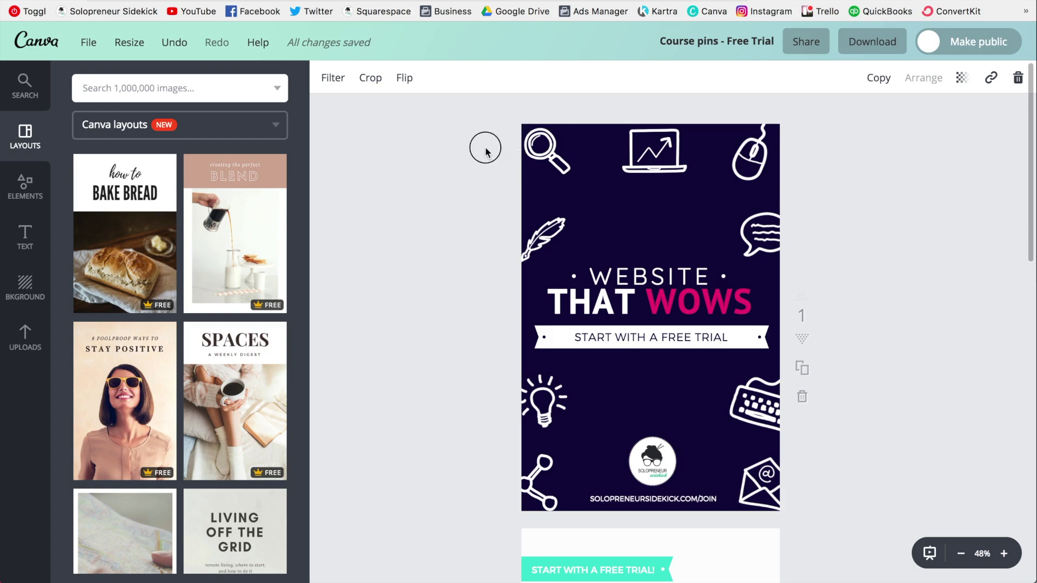
- Group the magnifier and laptop icons and shift the group slightly as one piece
drag(452, 149, 658, 162)
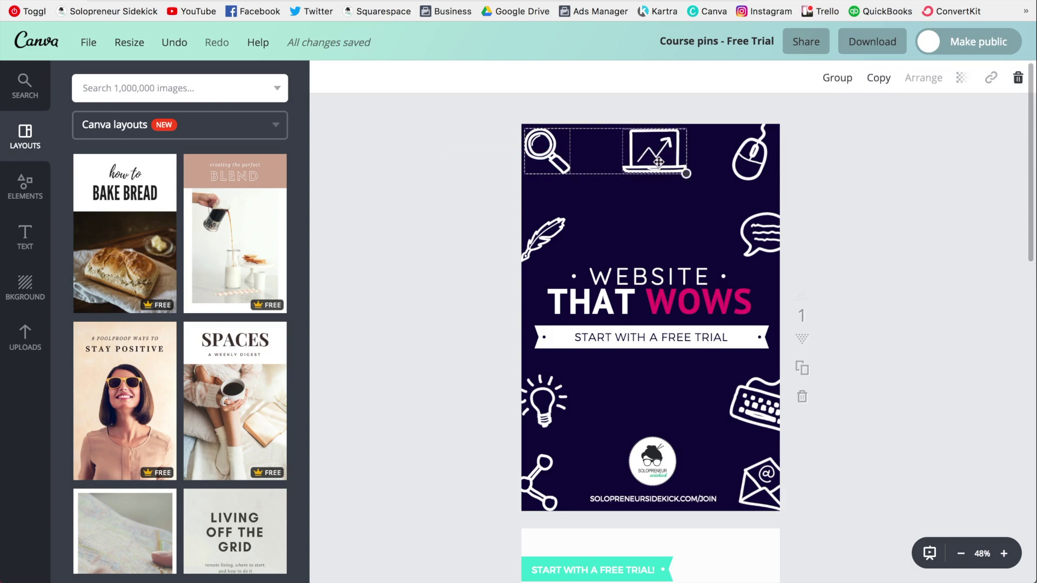
click(830, 80)
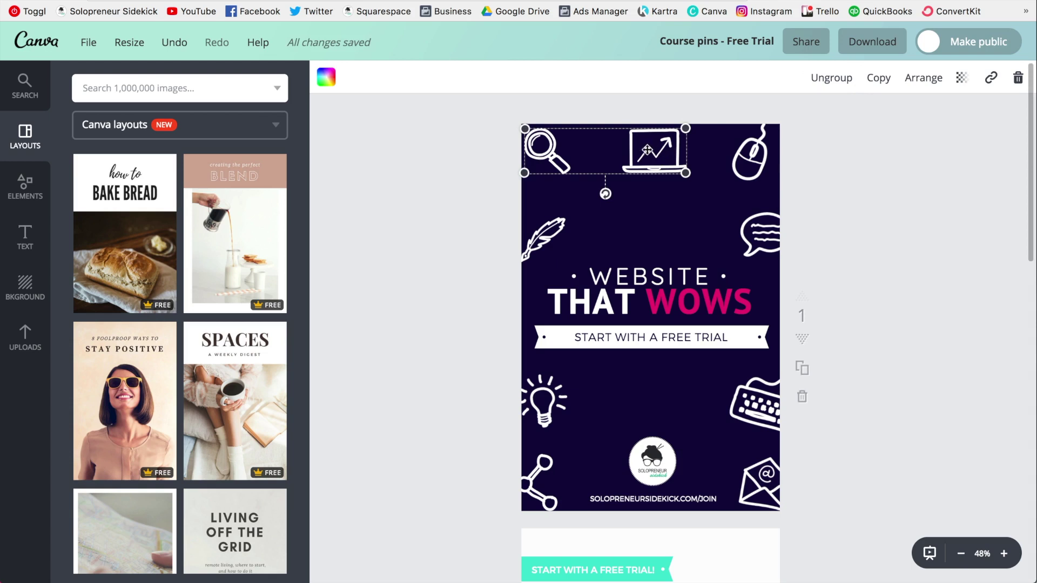
mouse_move(648, 154)
mouse_down()
mouse_move(728, 230)
mouse_move(710, 156)
mouse_move(676, 174)
mouse_move(655, 151)
mouse_up()
click(458, 269)
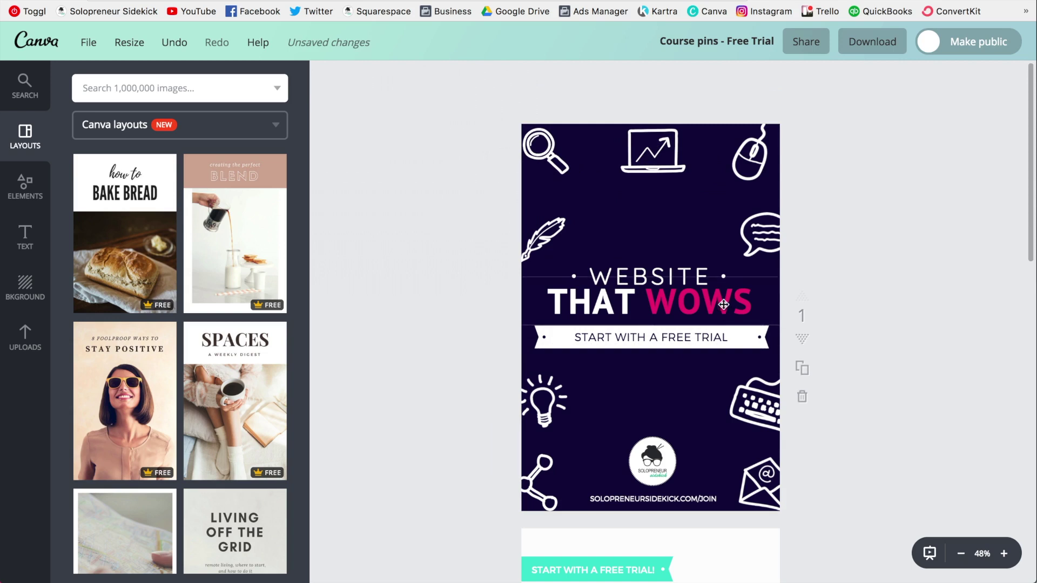
drag(475, 277, 655, 338)
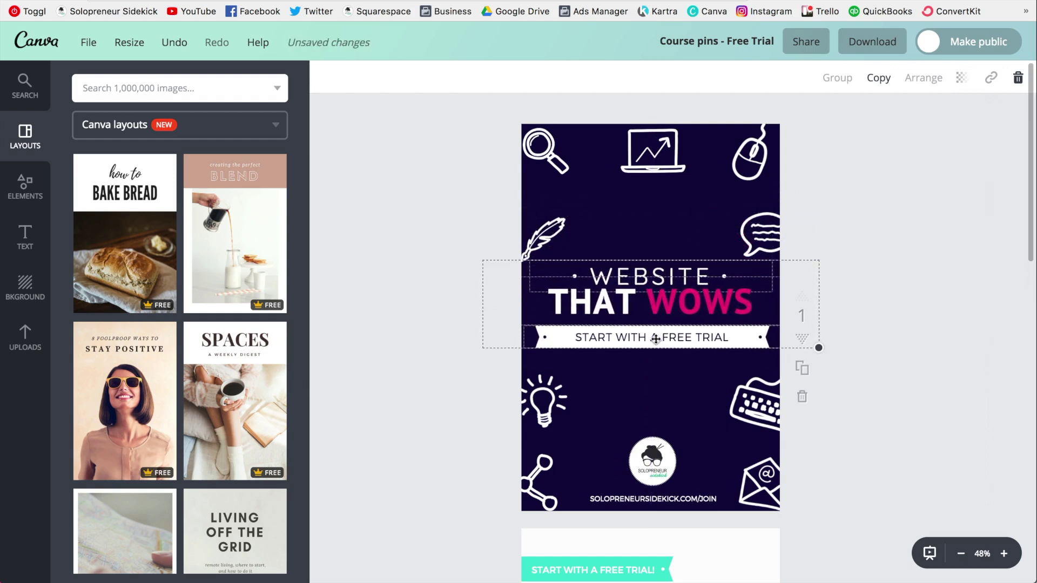
click(461, 203)
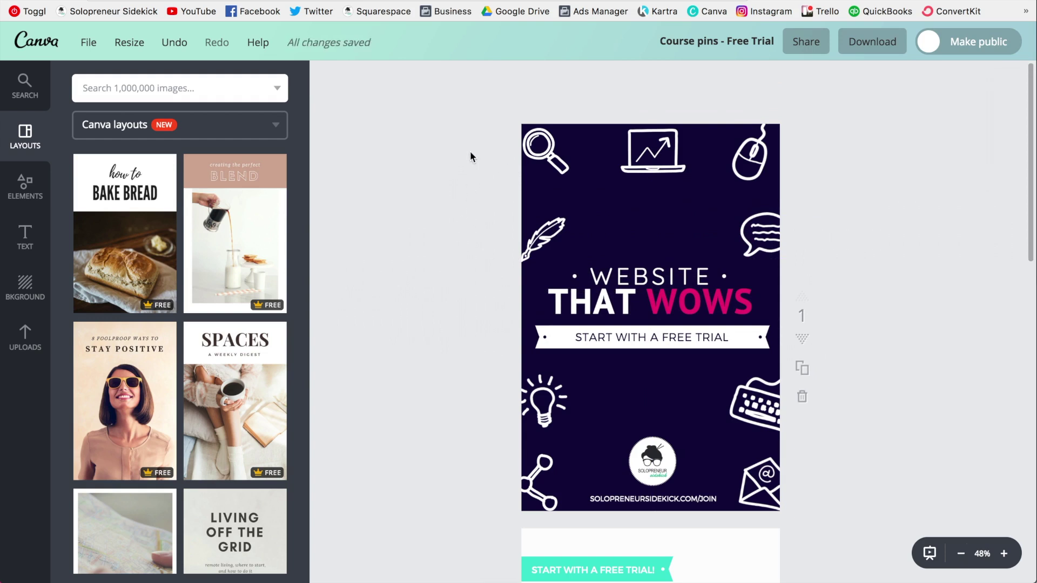
drag(445, 151, 675, 250)
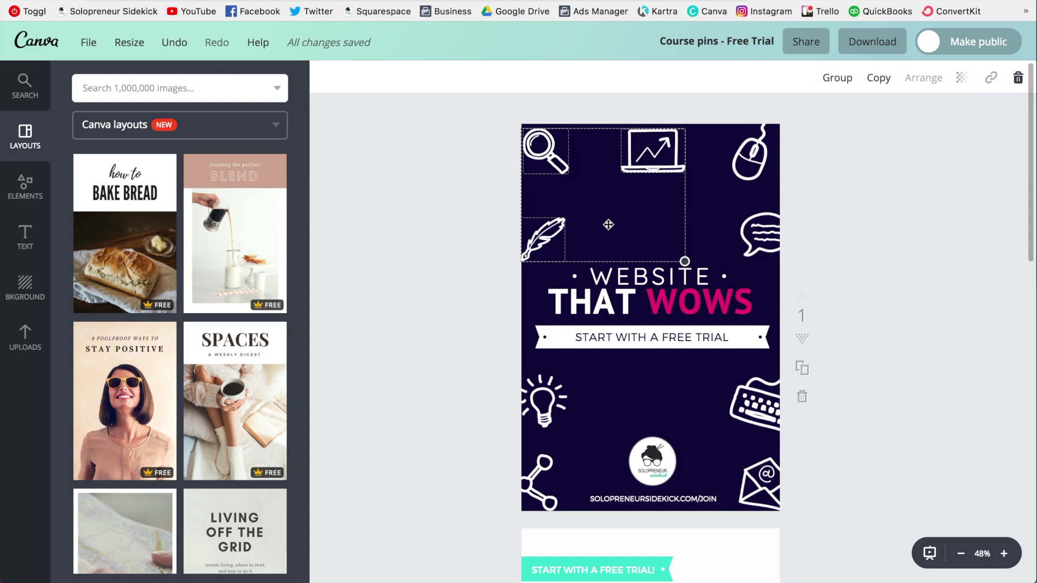
shift+click(543, 236)
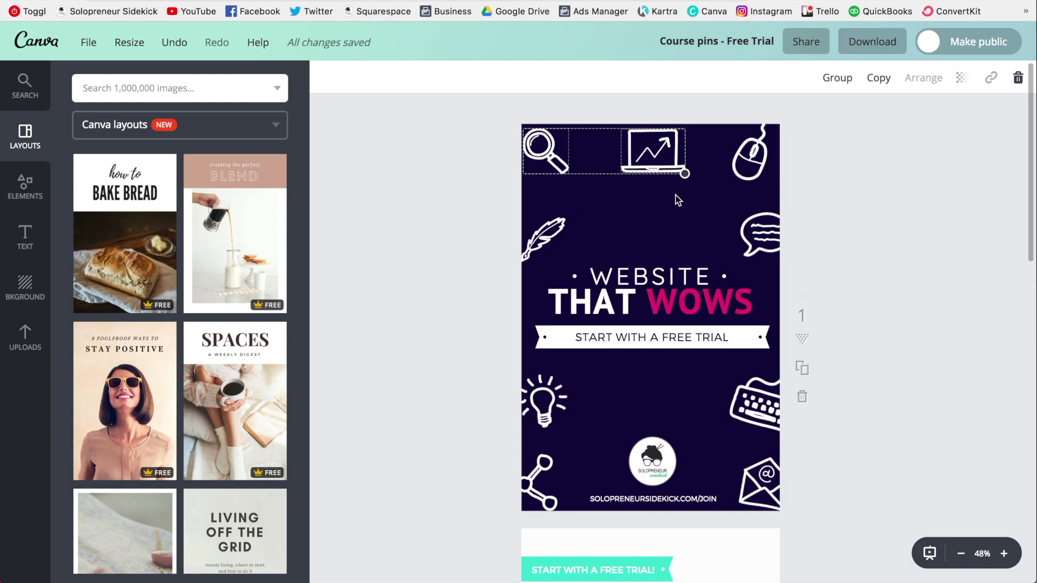
click(936, 213)
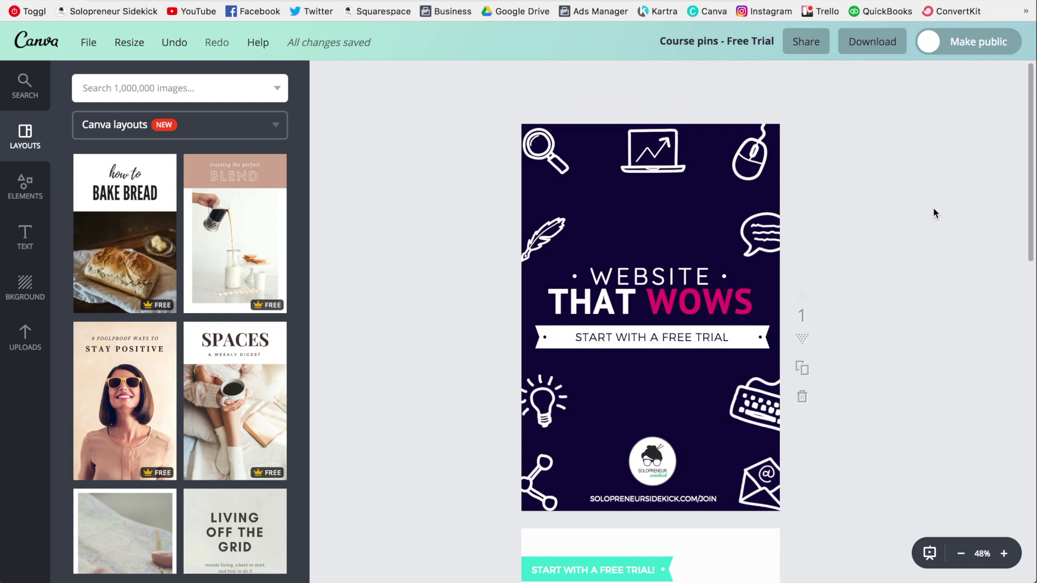
- Add a blank page after page 3 and duplicate the first pin so the copy becomes page 2
scroll(934, 212, down, 15)
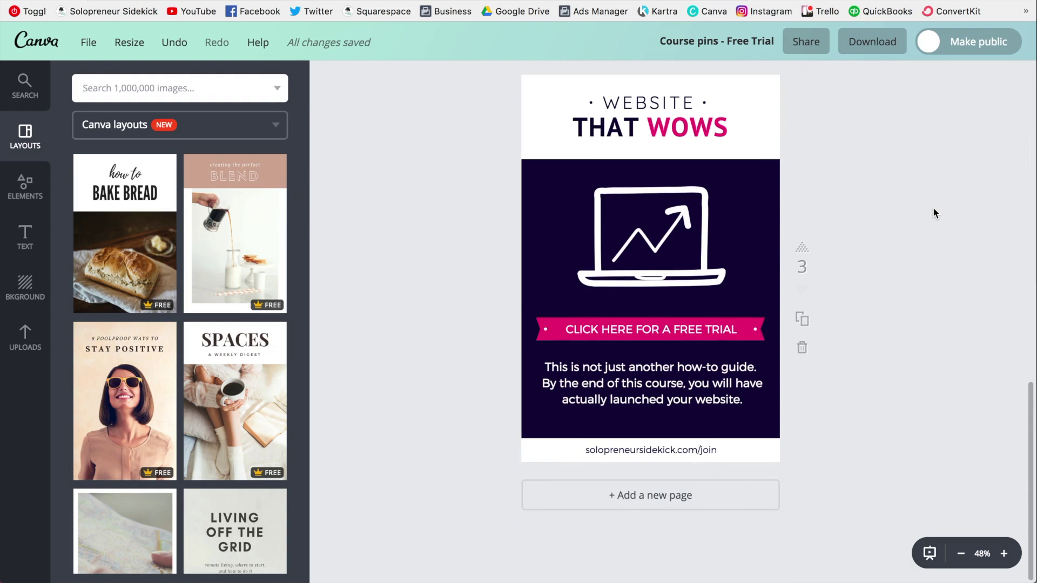
click(646, 497)
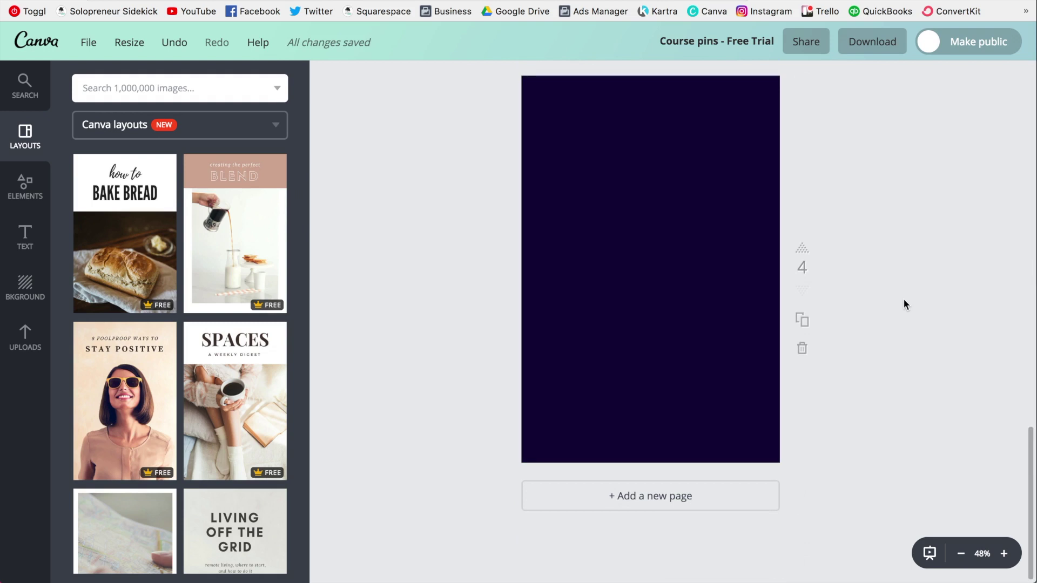
scroll(904, 300, up, 20)
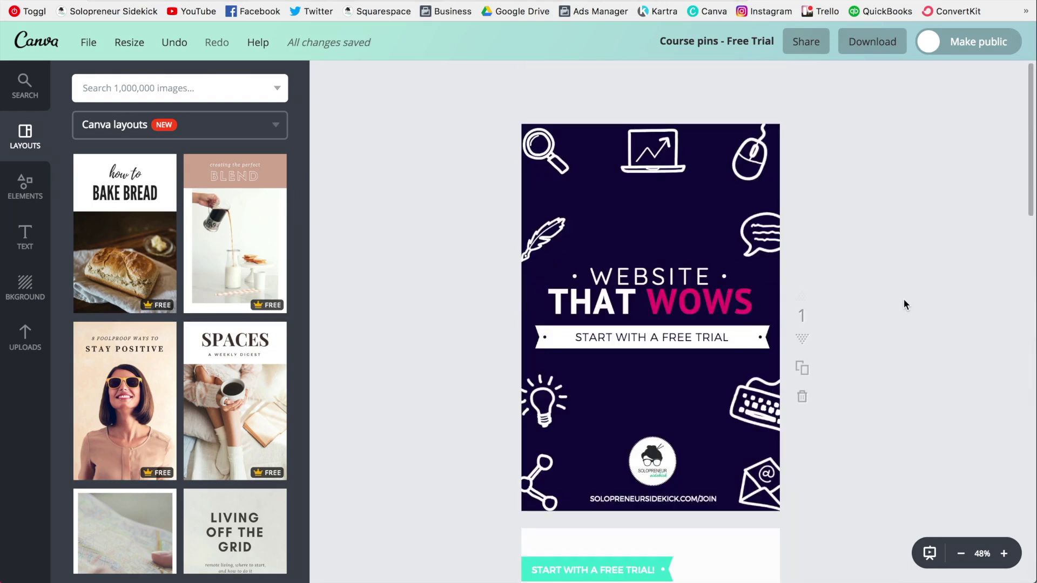
click(804, 371)
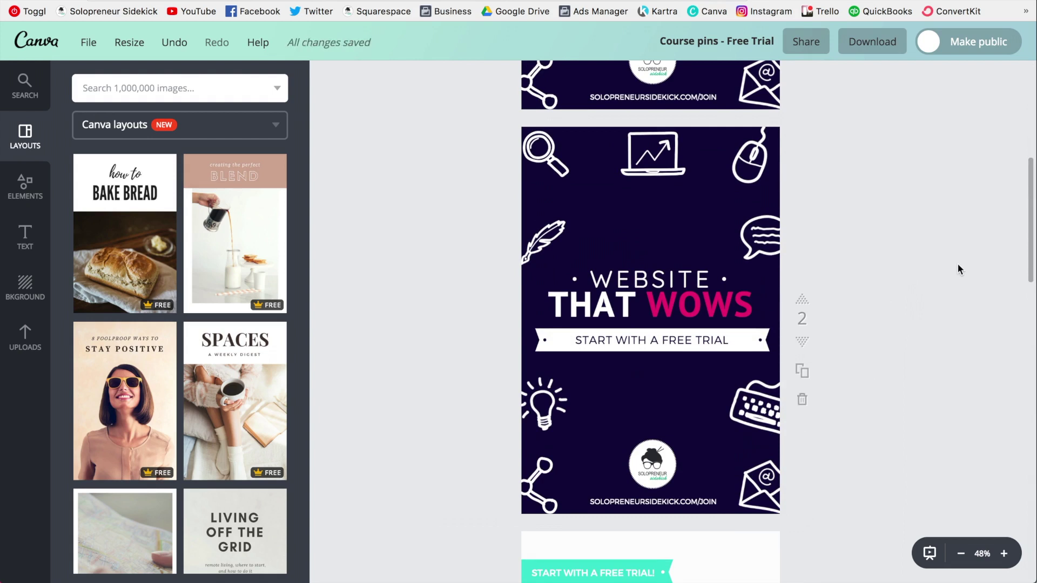
- Copy the top-right mouse icon, delete the copy, then bring up the Search library
click(642, 297)
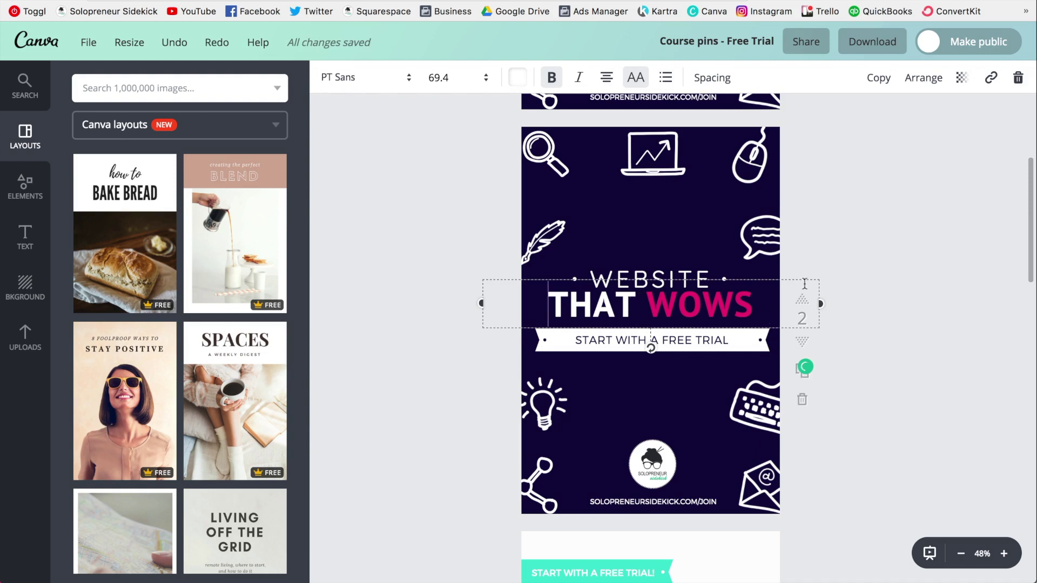
click(848, 178)
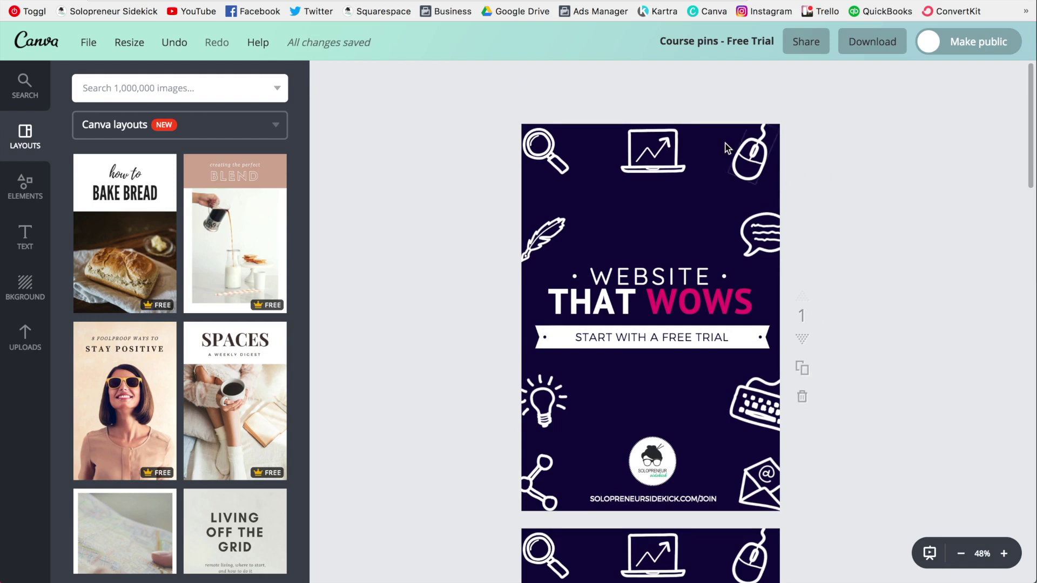
click(745, 162)
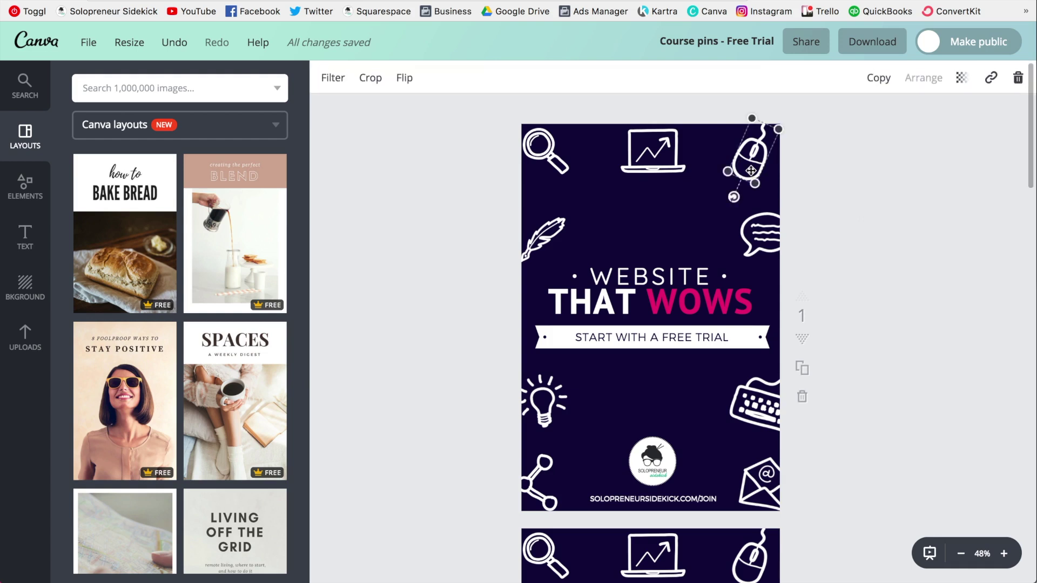
click(890, 79)
drag(757, 178, 694, 225)
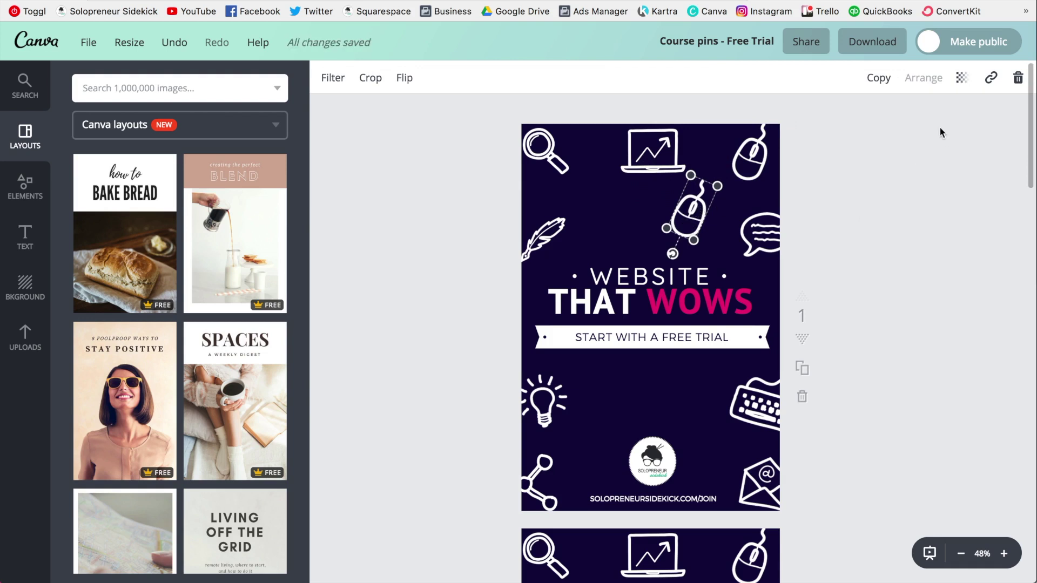
key(Delete)
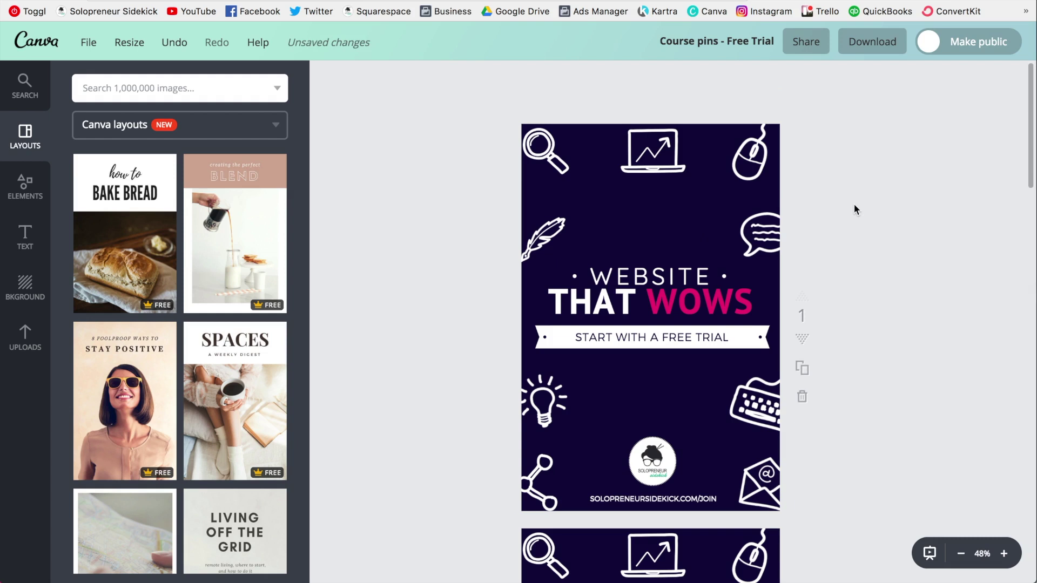
click(149, 94)
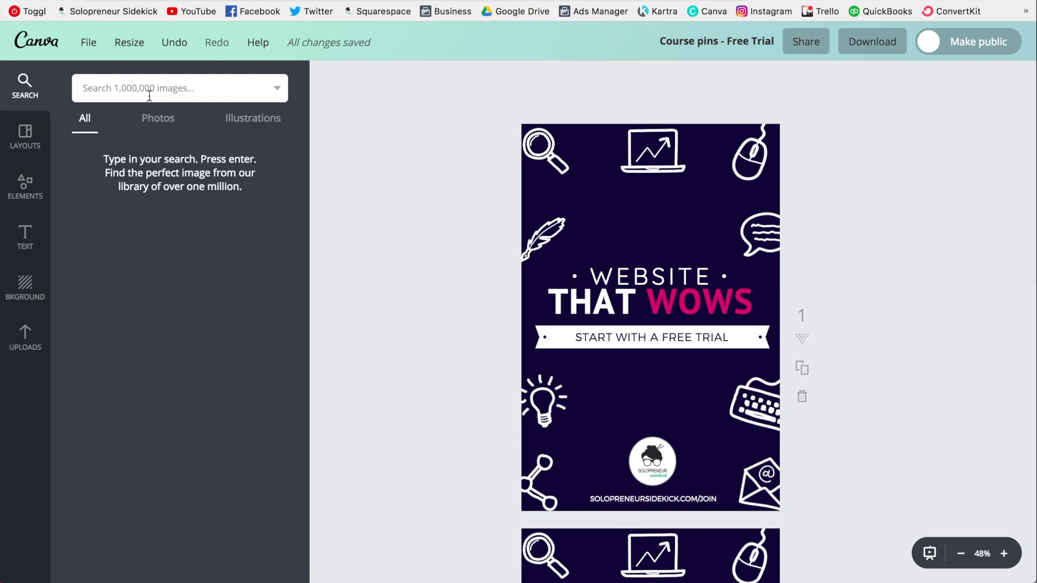
- Search 'email icon', filter the results to free images, and scroll through them
text(email icon)
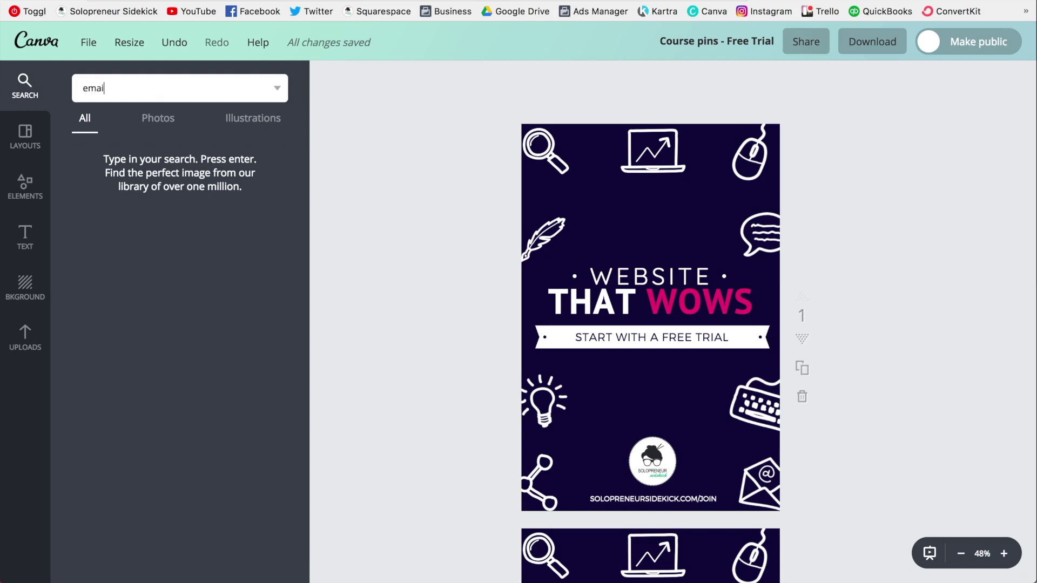
key(Return)
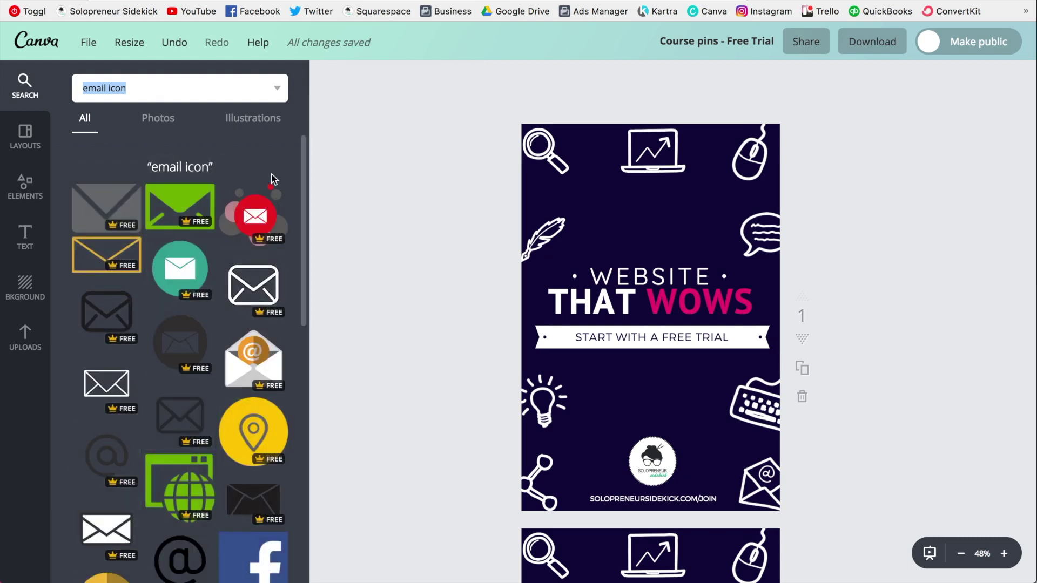
scroll(248, 324, down, 5)
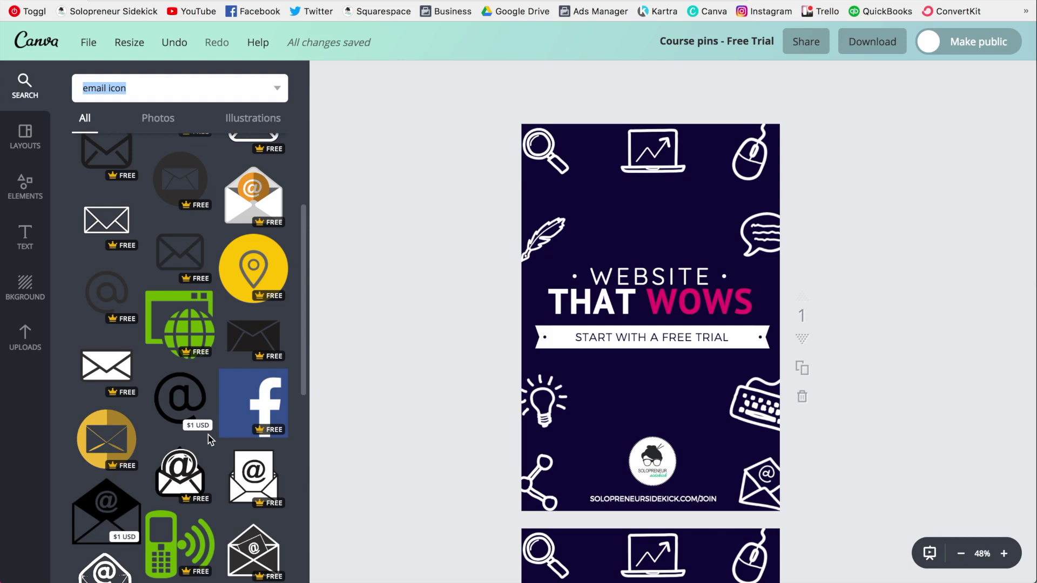
click(277, 88)
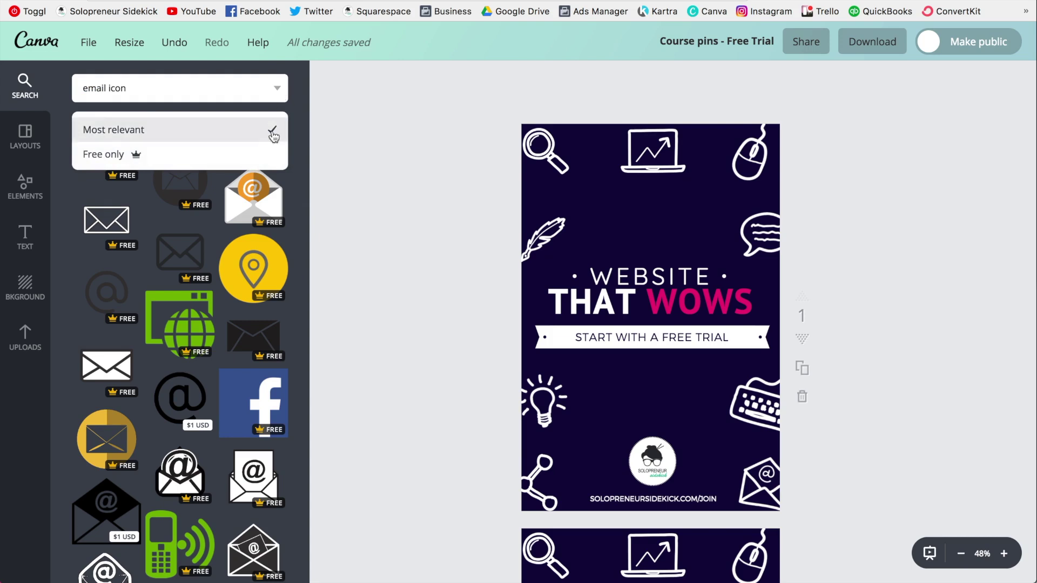
click(266, 158)
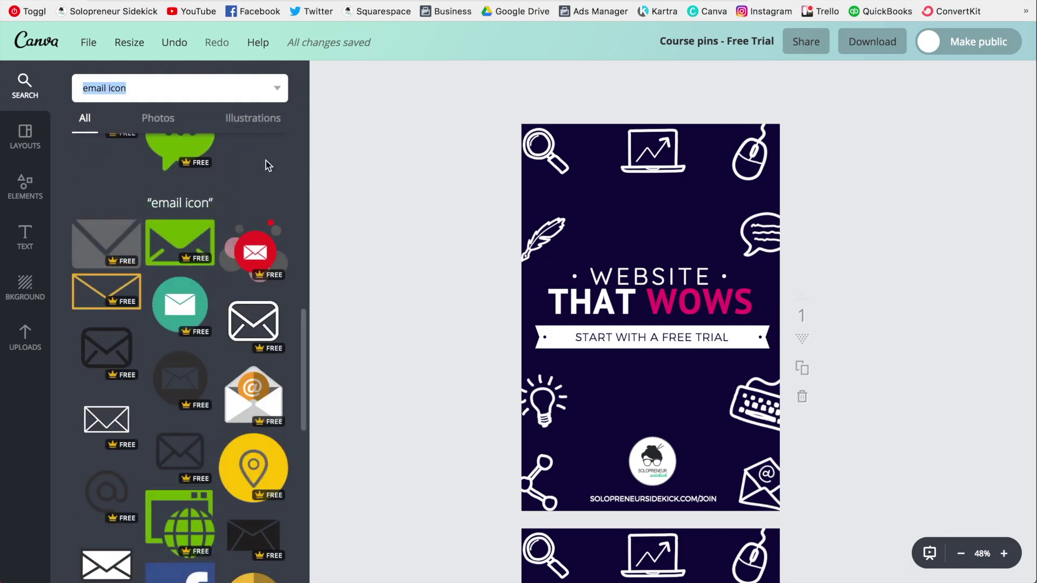
scroll(292, 233, down, 5)
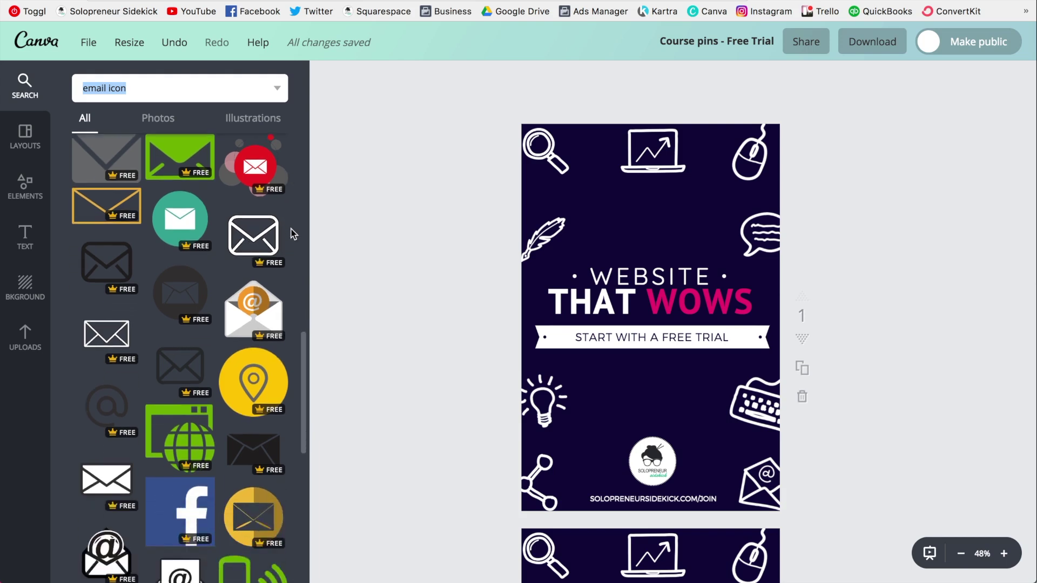
scroll(292, 233, down, 6)
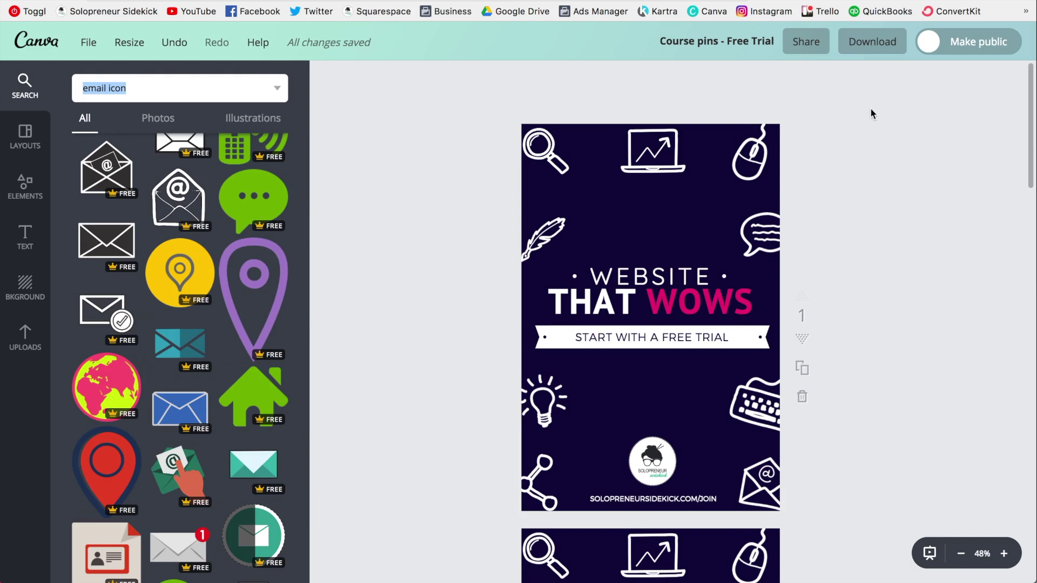
click(725, 116)
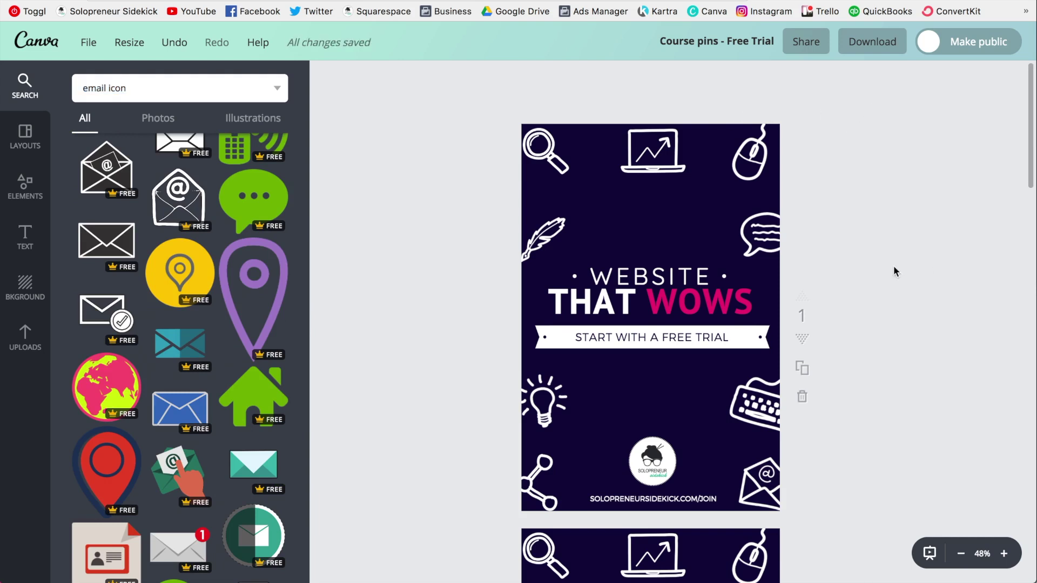
- Send the START WITH A FREE TRIAL subtitle two layers backward
click(676, 337)
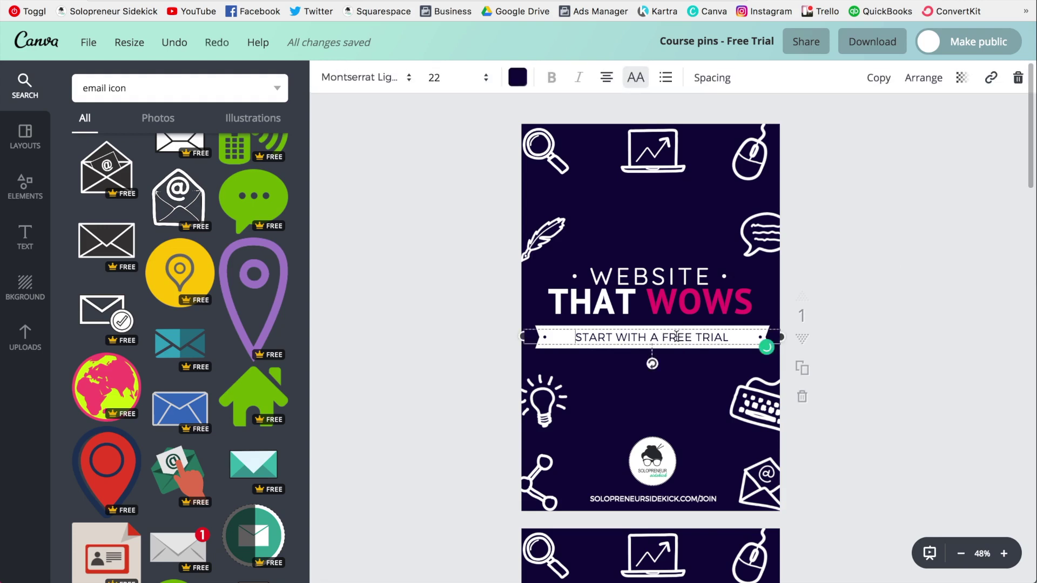
click(933, 81)
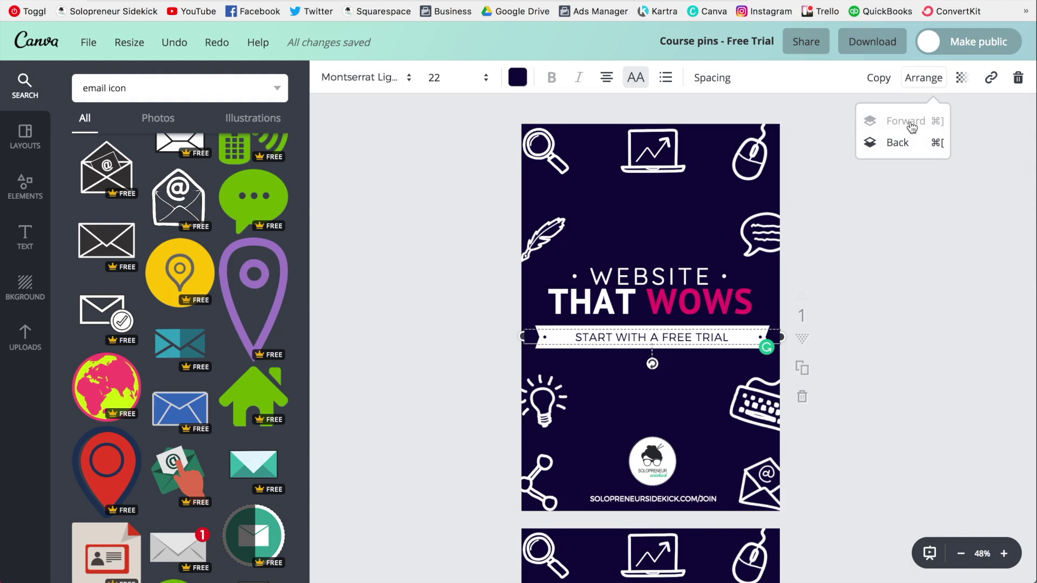
click(912, 143)
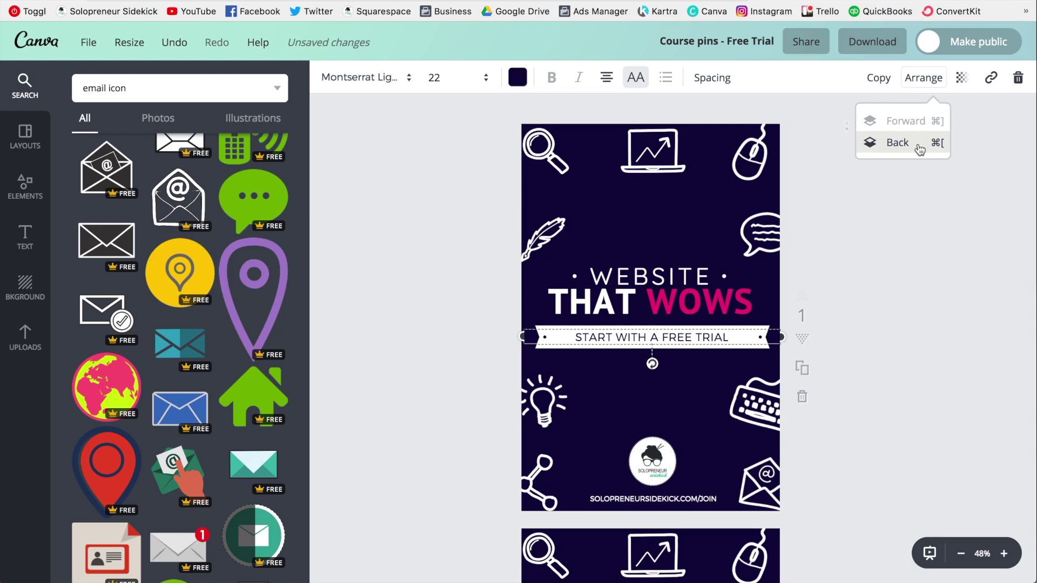
click(912, 151)
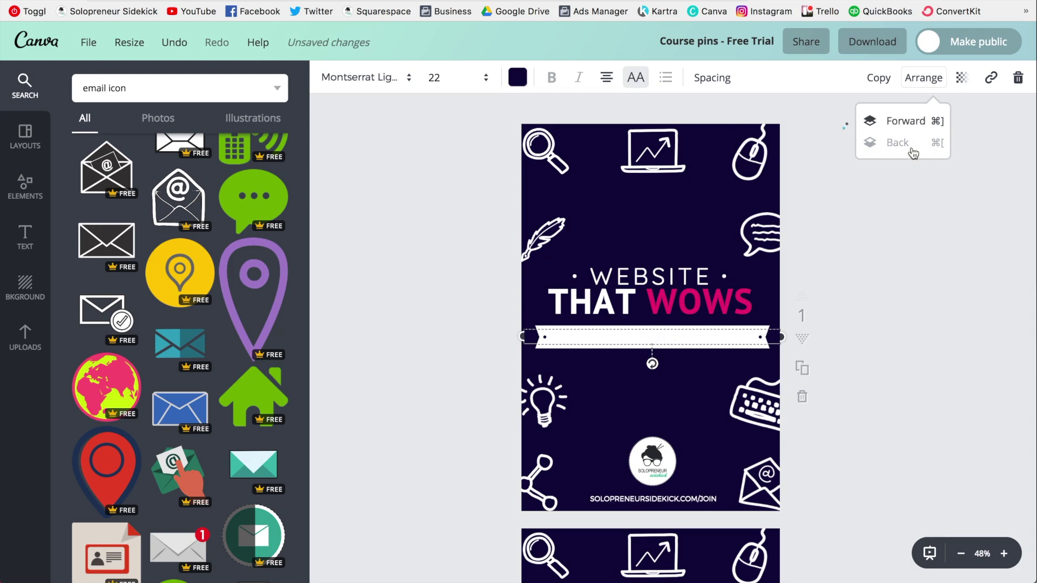
click(922, 224)
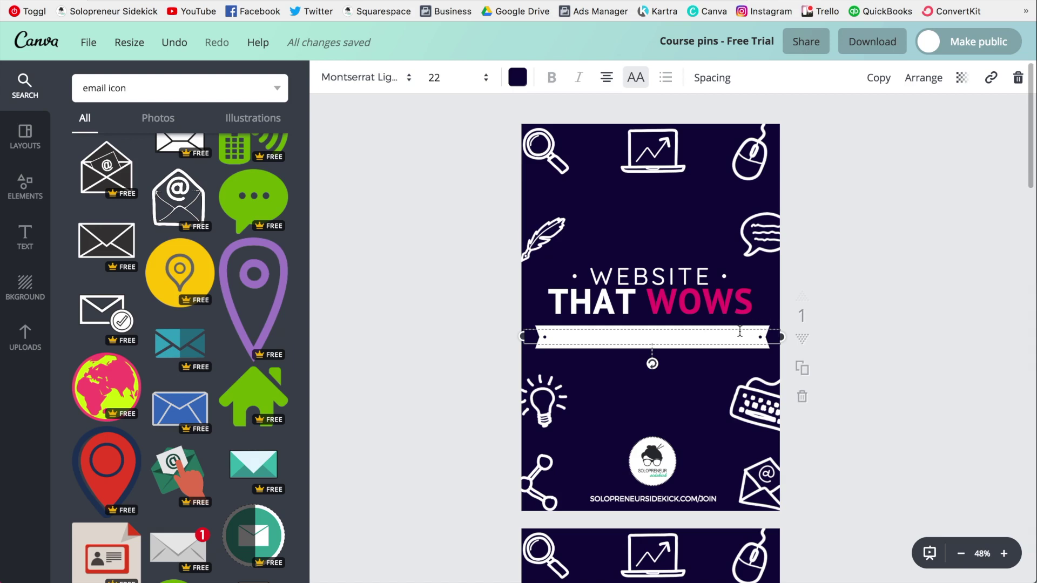
click(926, 267)
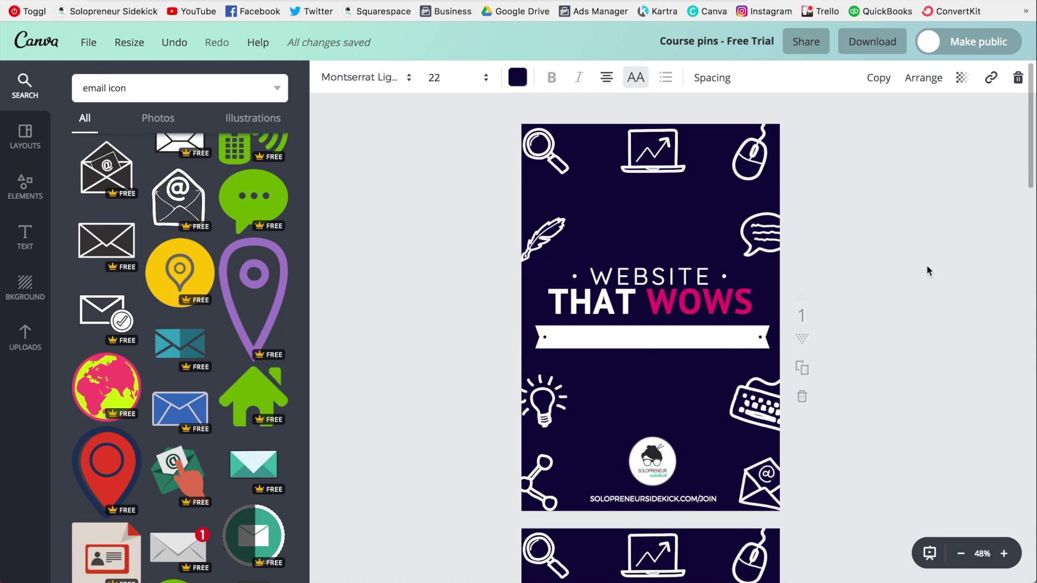
- Send the white banner back so the subtitle text shows in front of it
click(705, 338)
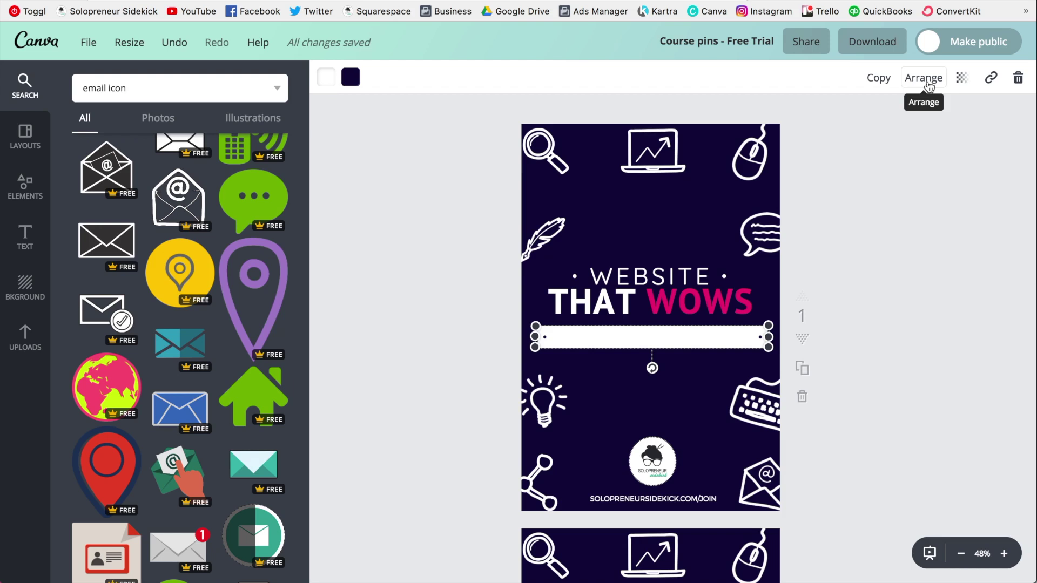
click(924, 78)
click(912, 143)
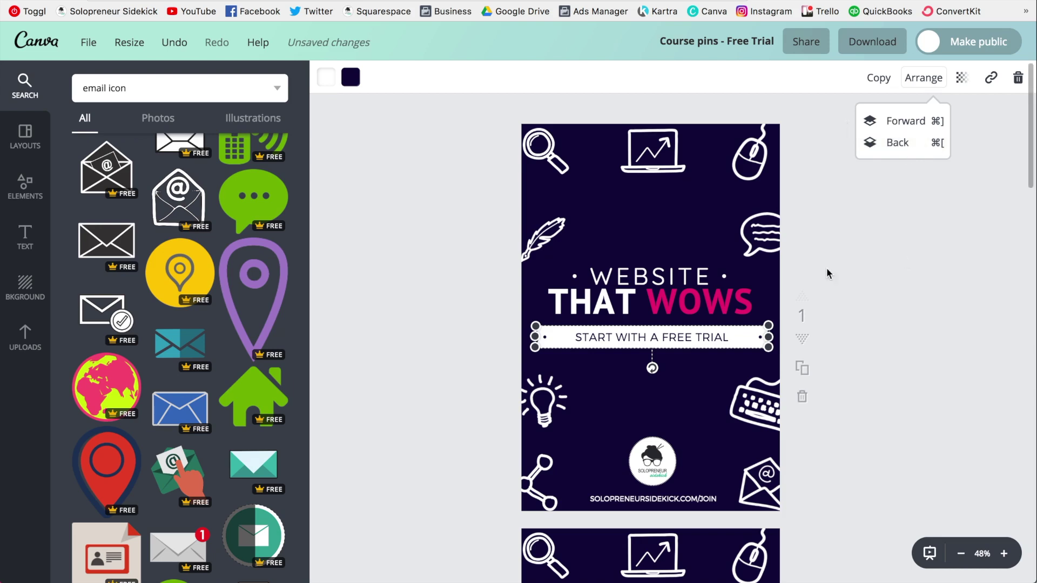
click(684, 332)
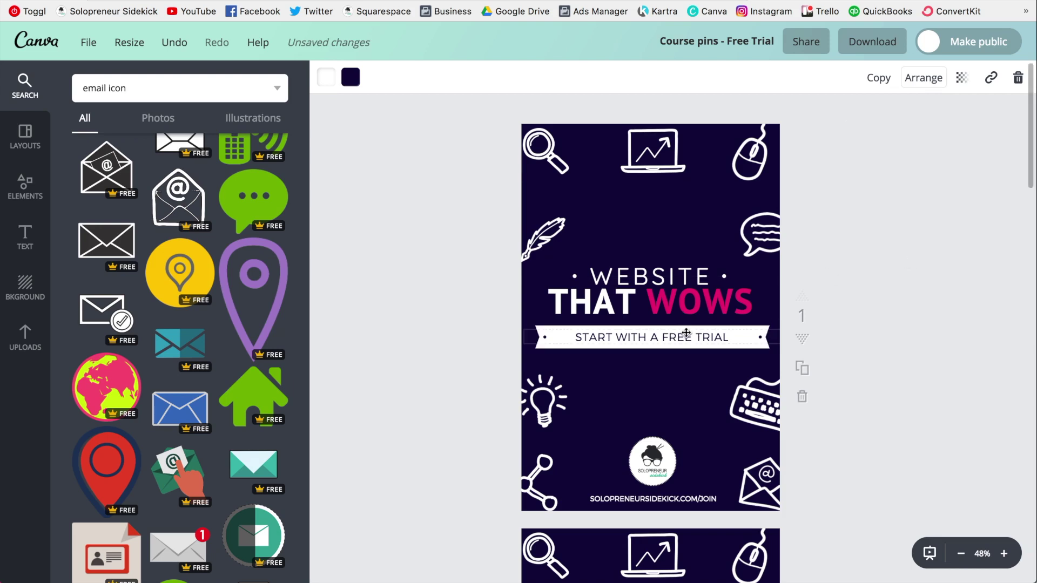
- Switch from the Elements library to the Uploads library beside the pin
click(928, 217)
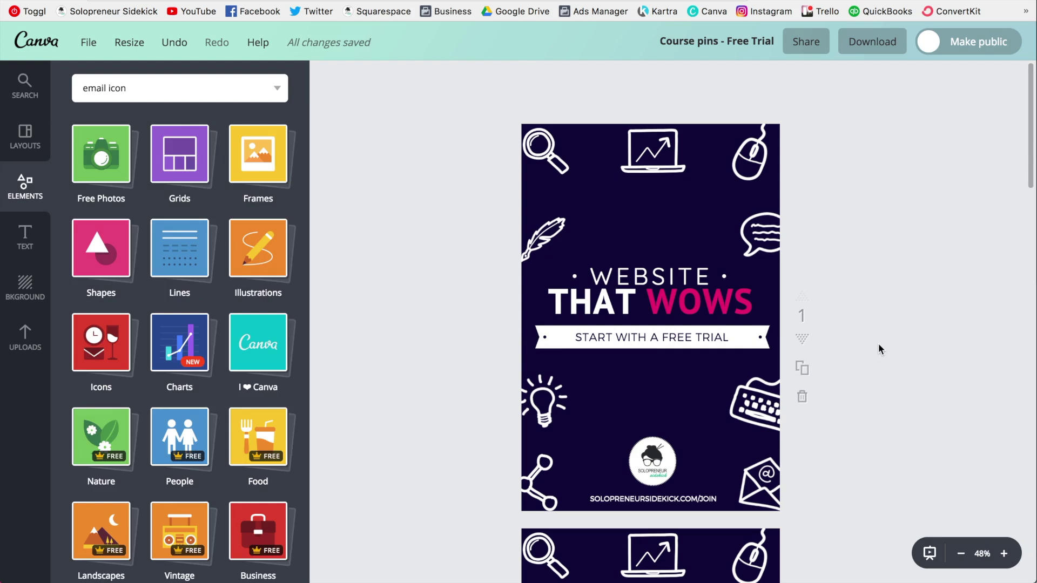
click(21, 346)
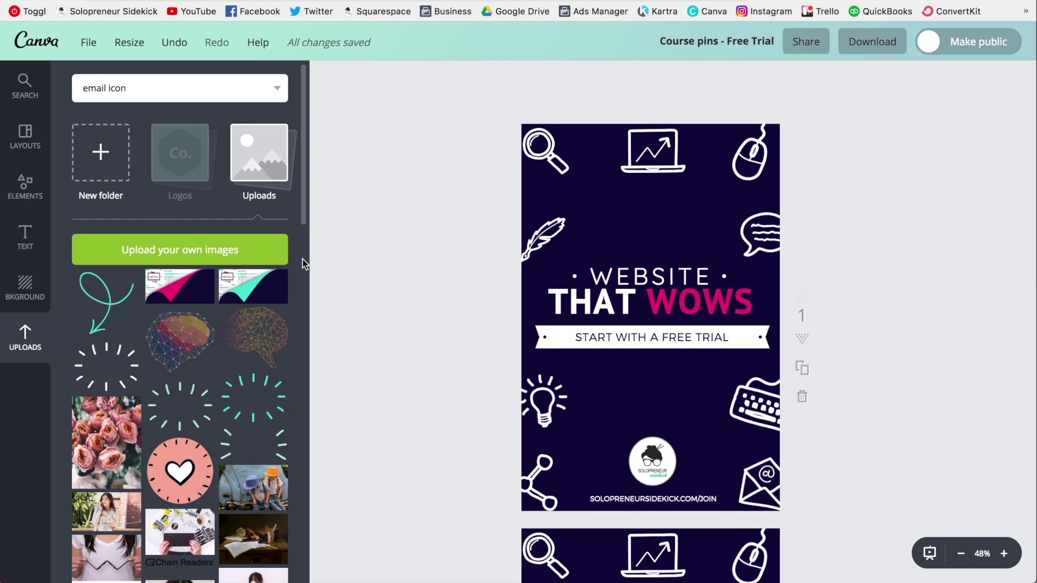
- Scroll the uploaded images, then collapse Uploads to list folders like Logos, Black Icons, ARROWS, TV ICONS
scroll(303, 260, down, 5)
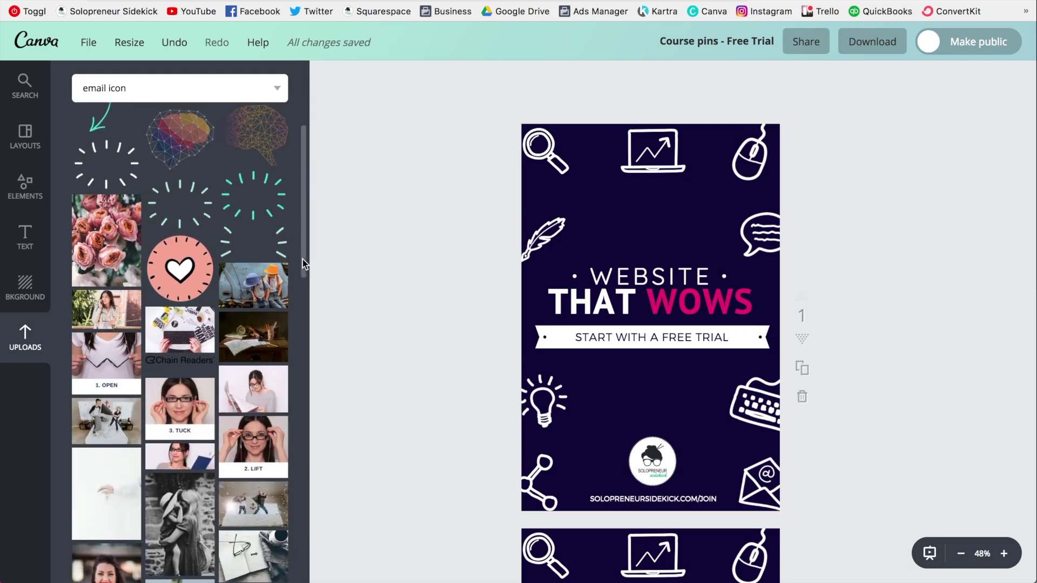
scroll(302, 264, down, 1)
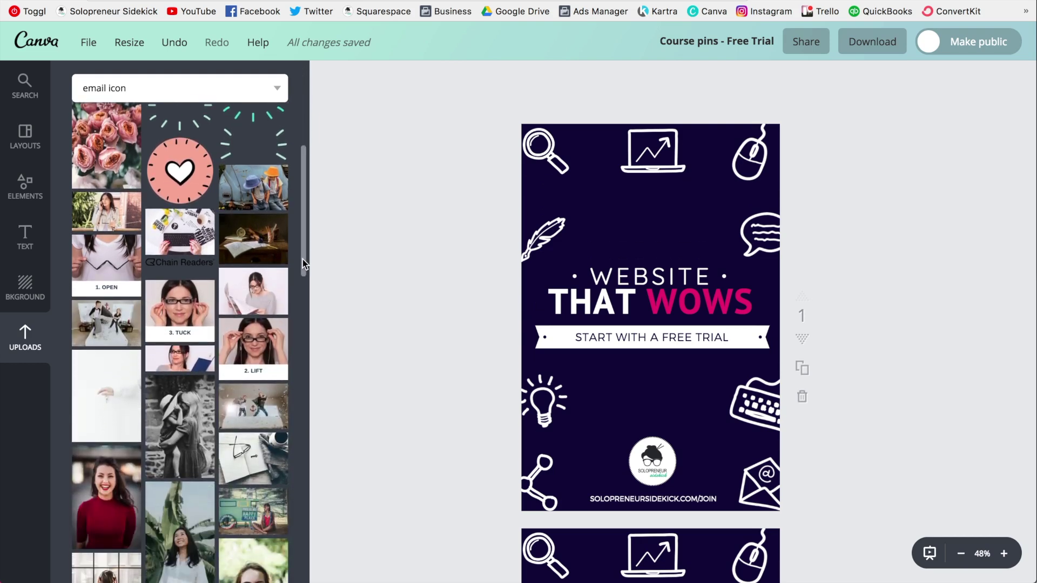
click(305, 268)
drag(304, 268, 341, 209)
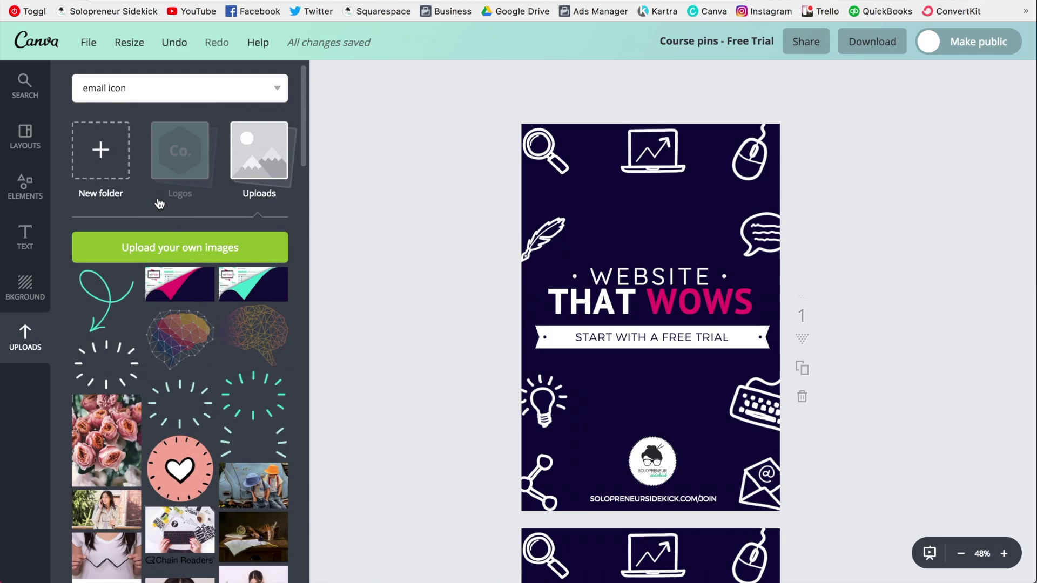
click(261, 157)
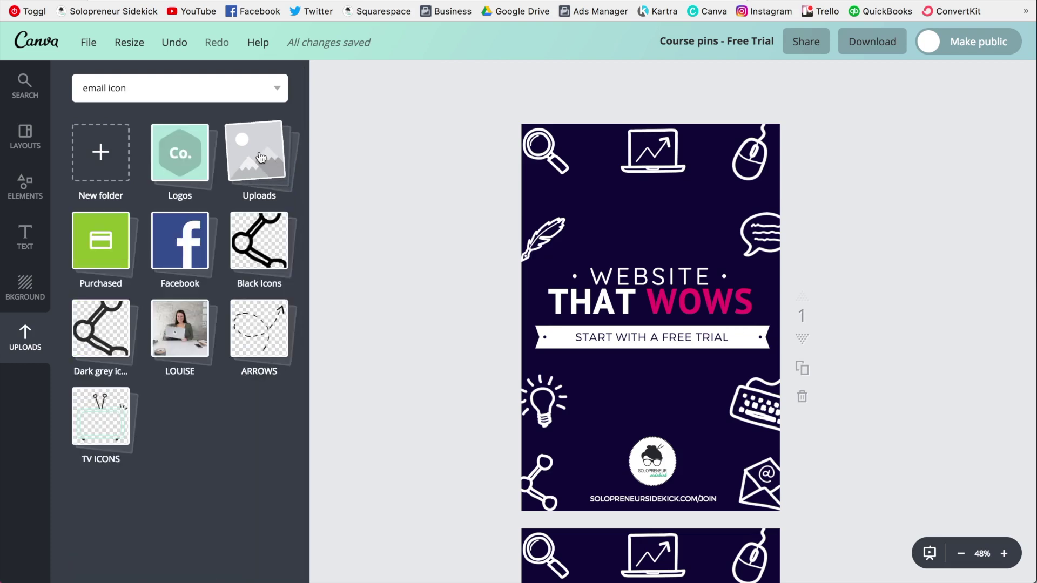
- Preview the TV ICONS, ARROWS and portrait-photo folders, then reopen the main Uploads folder
click(114, 414)
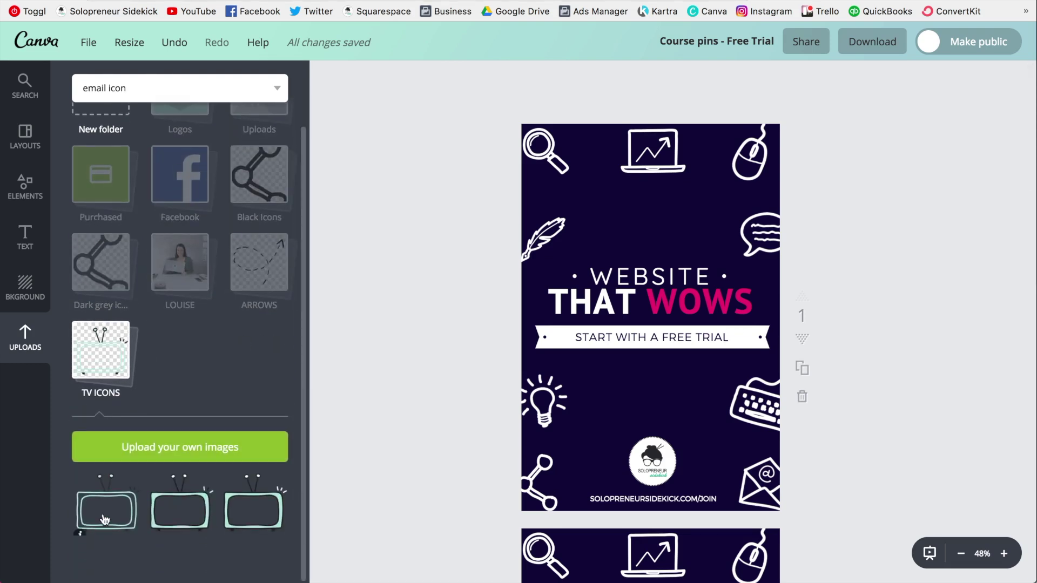
click(261, 263)
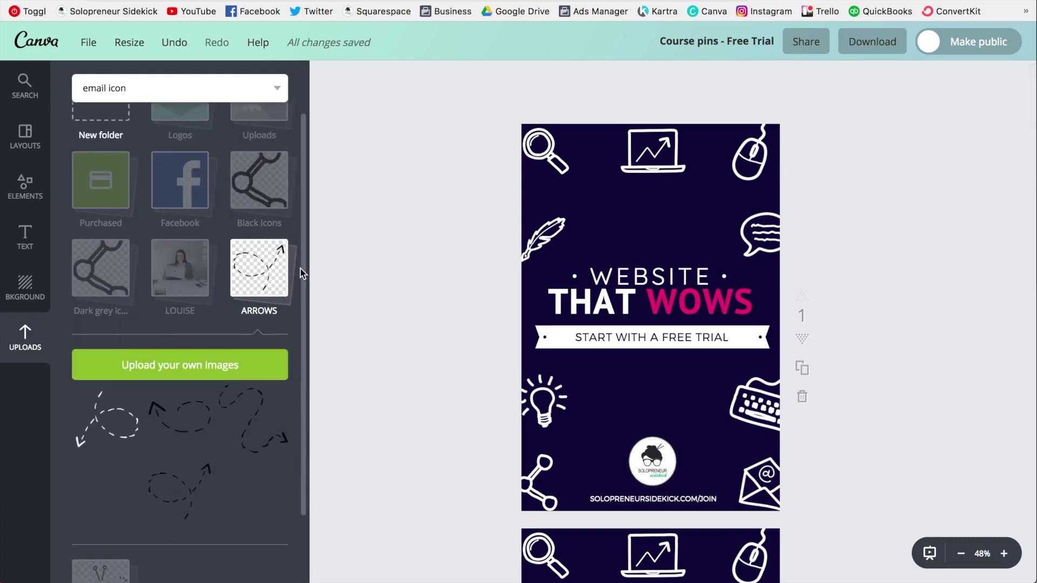
click(173, 253)
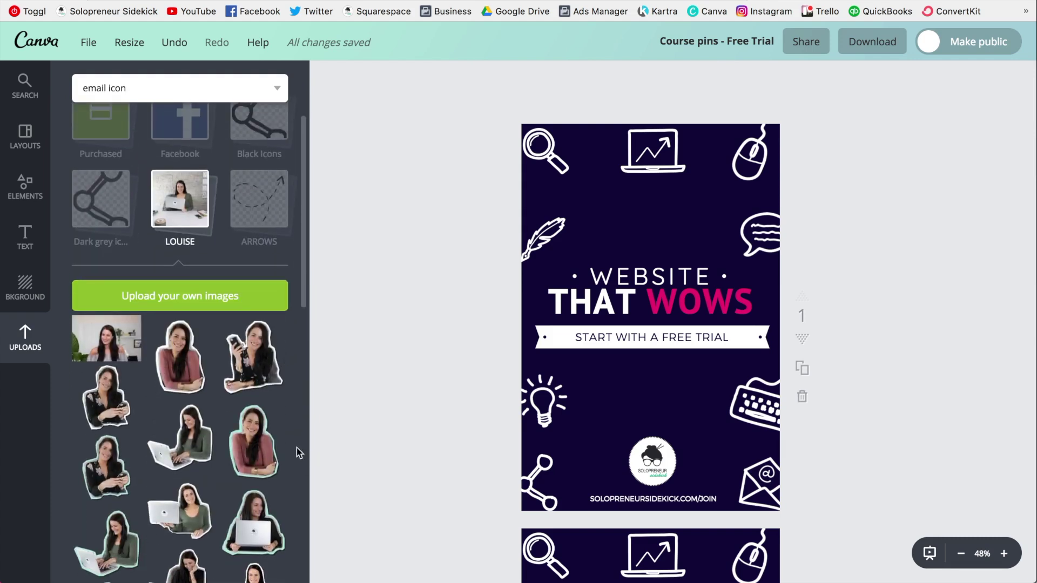
scroll(290, 453, up, 2)
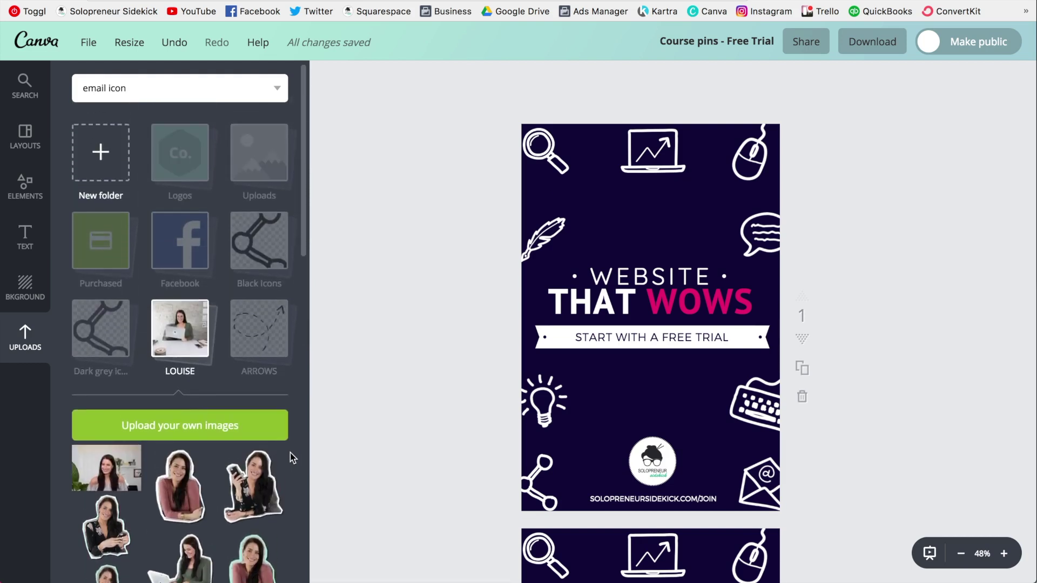
click(173, 335)
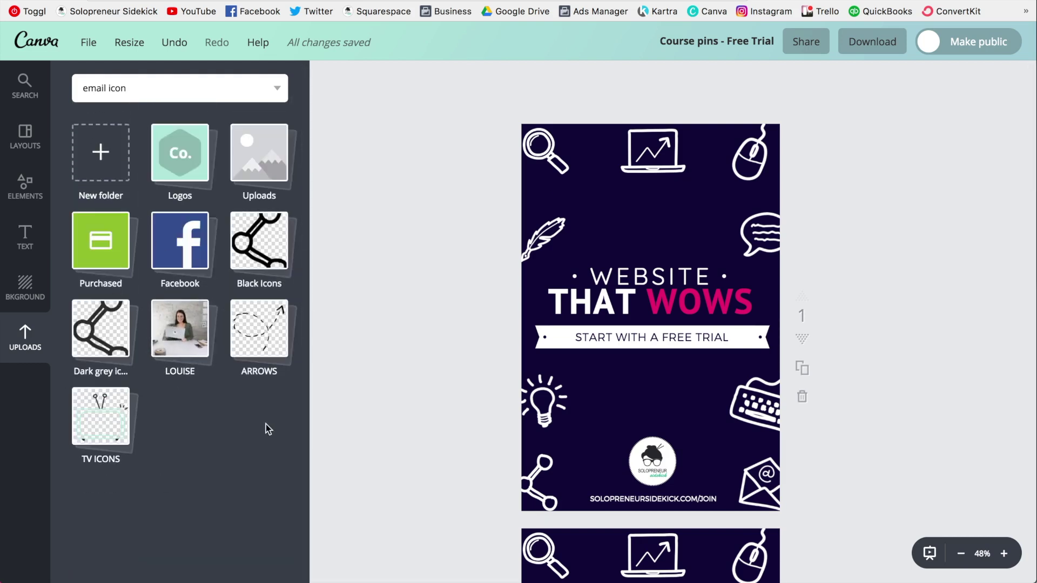
click(278, 144)
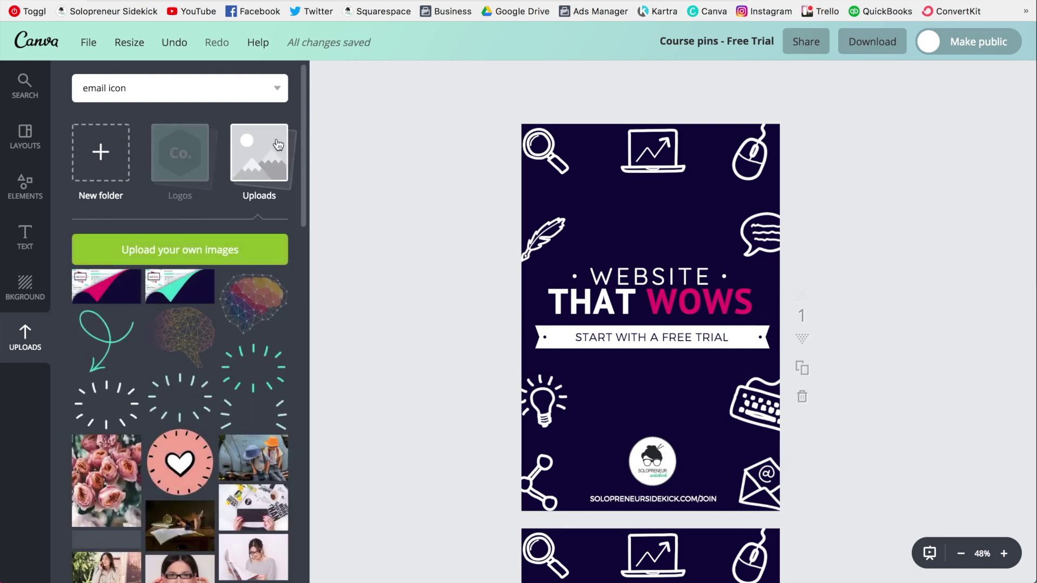